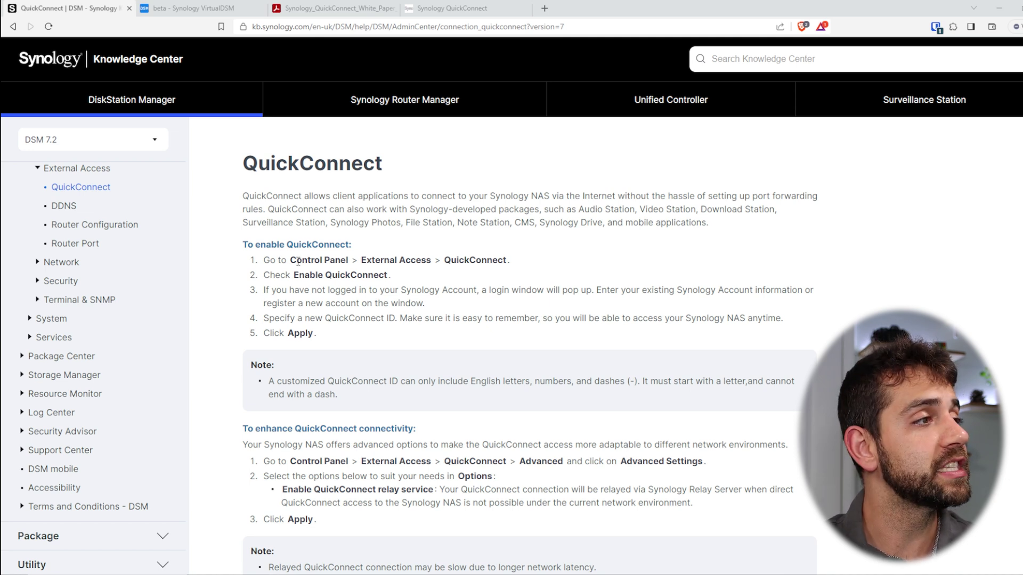
Highlight the Control Panel > External Access > QuickConnect path, then bring up VirtualDSM's QuickConnect settings.
{"action": "left_click_drag", "start_coordinate": [296, 260], "coordinate": [503, 261]}
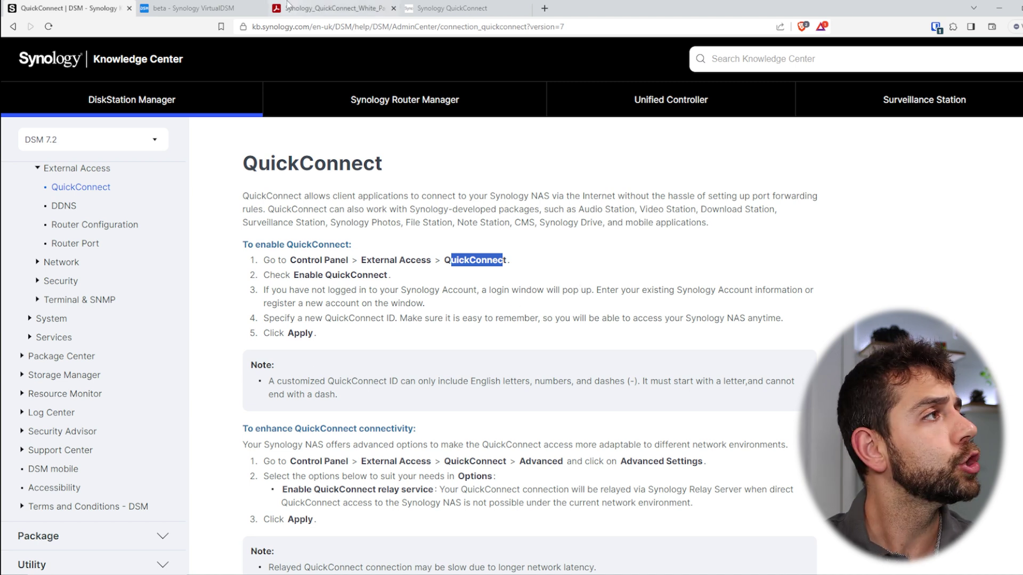
{"action": "left_click", "coordinate": [192, 8]}
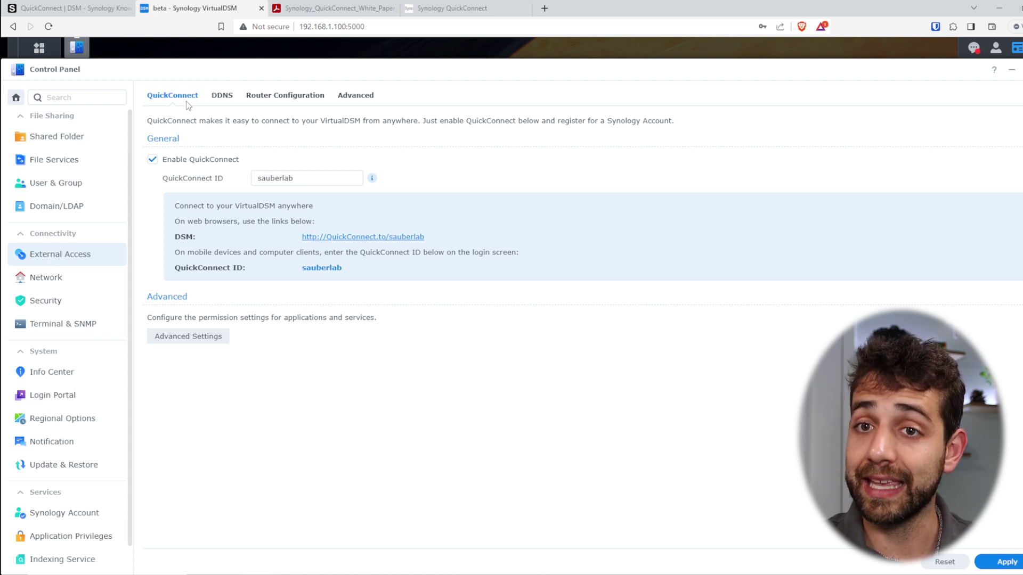
Select the QuickConnect ID in DSM settings and compare it with the ID on the QuickConnect portal page.
{"action": "left_click_drag", "start_coordinate": [343, 176], "coordinate": [212, 190]}
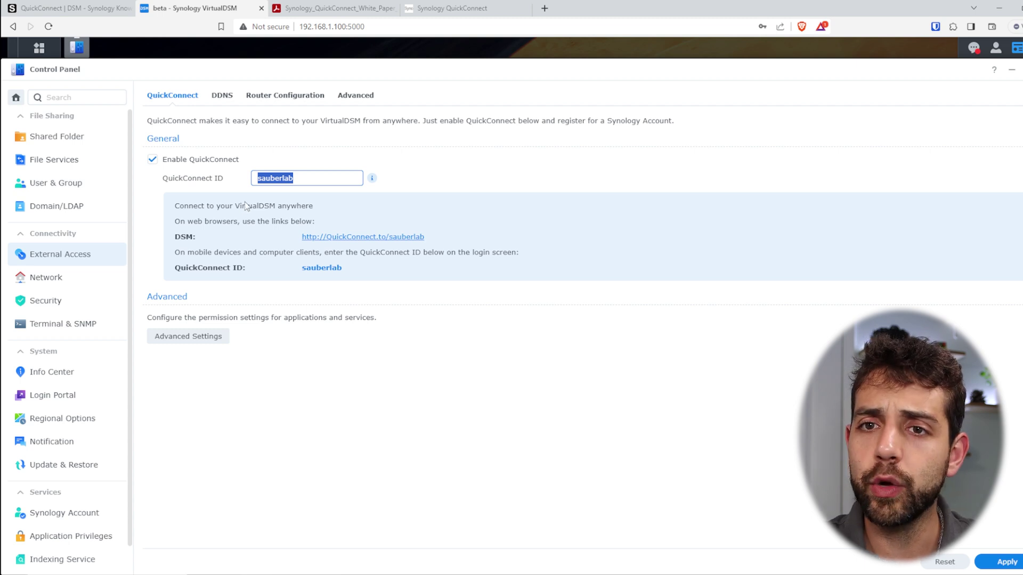
{"action": "left_click", "coordinate": [463, 6]}
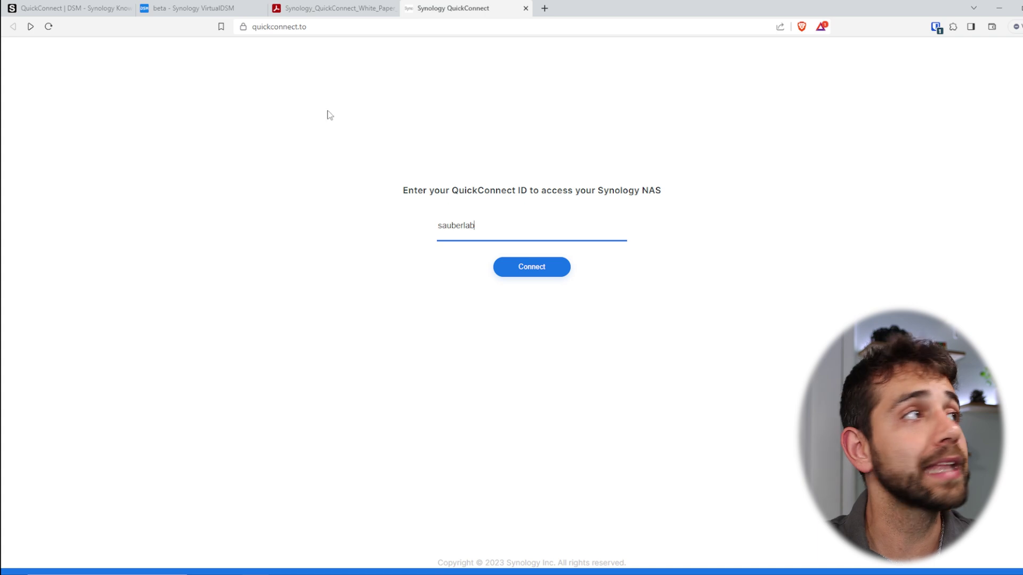
{"action": "left_click", "coordinate": [183, 9]}
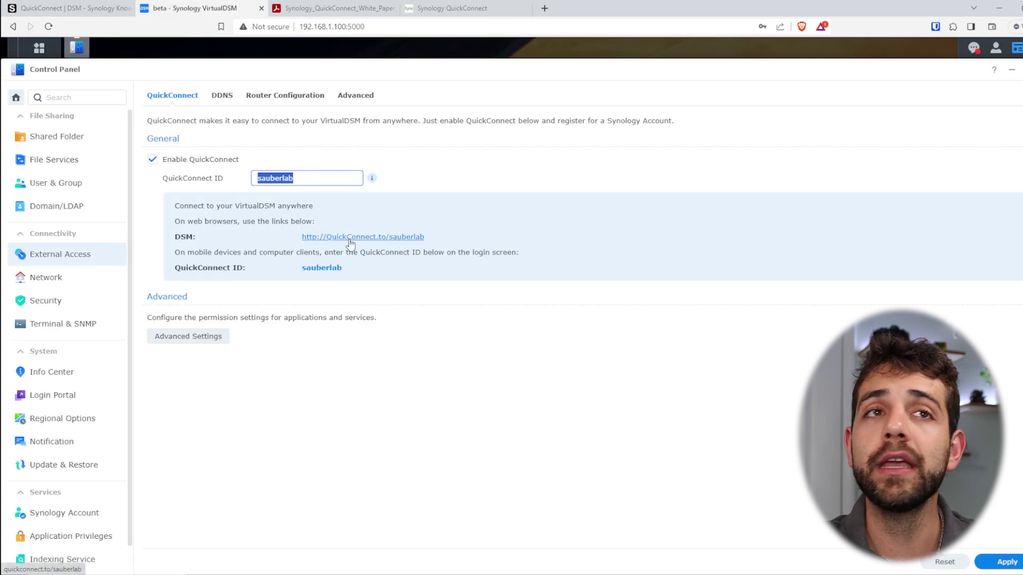
{"action": "left_click", "coordinate": [466, 6]}
Connect to the NAS from the quickconnect.to page so the DSM desktop loads on port 5001.
{"action": "left_click", "coordinate": [541, 267]}
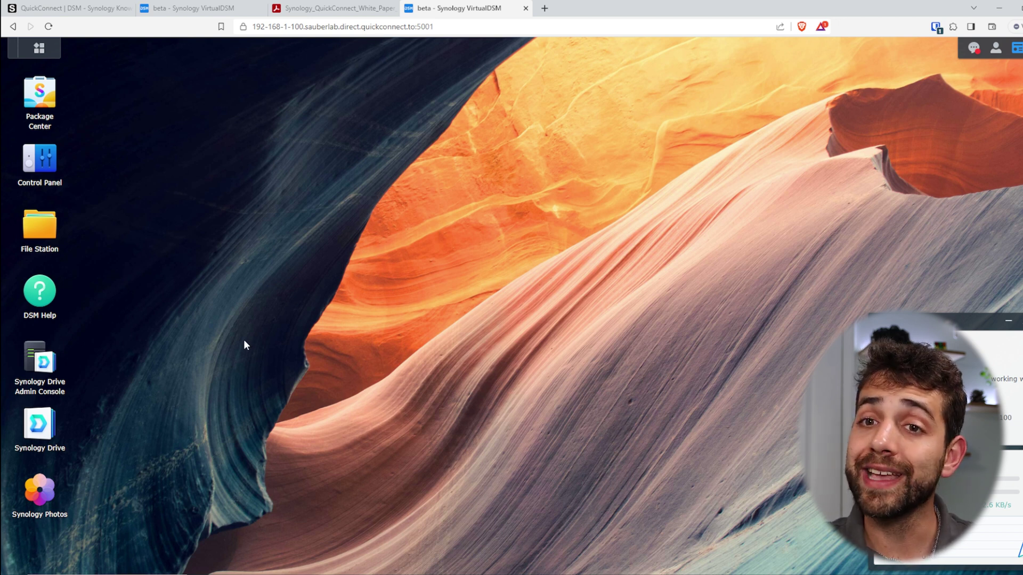
Show the QuickConnect white paper PDF at Figure 3's LAN, WAN, hole punching and relay workflow.
{"action": "left_click", "coordinate": [353, 8]}
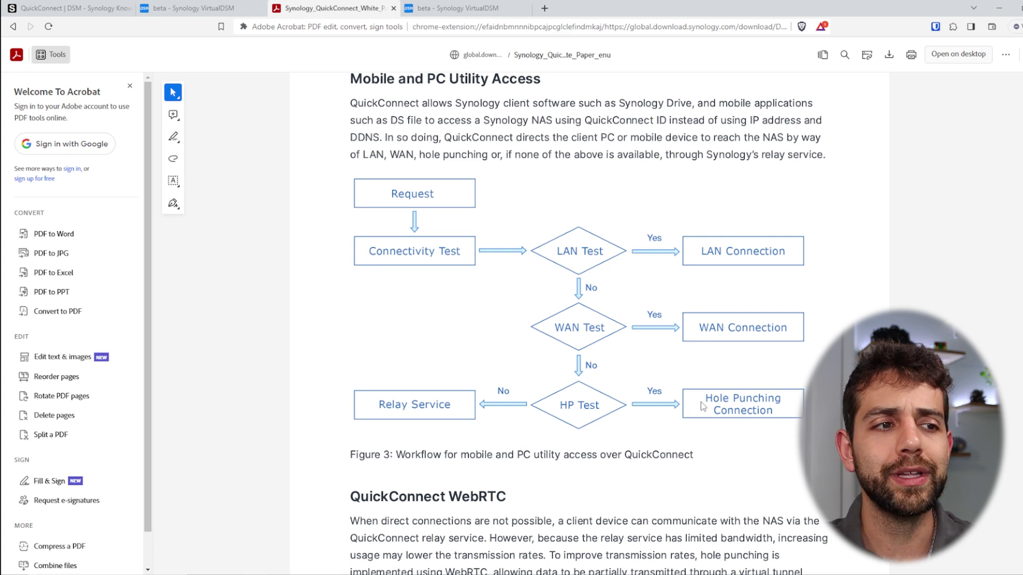
Scroll up from Figure 3 on page 10 to Figure 1, the hole punching mechanism on page 9.
{"action": "scroll", "coordinate": [755, 429], "scroll_direction": "up", "scroll_amount": 20}
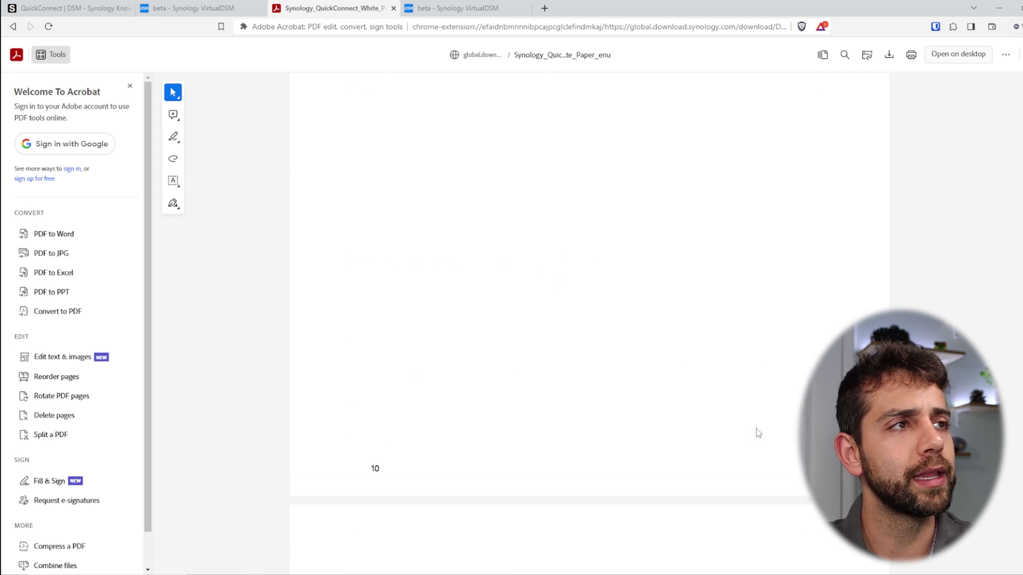
{"action": "scroll", "coordinate": [759, 432], "scroll_direction": "up", "scroll_amount": 2}
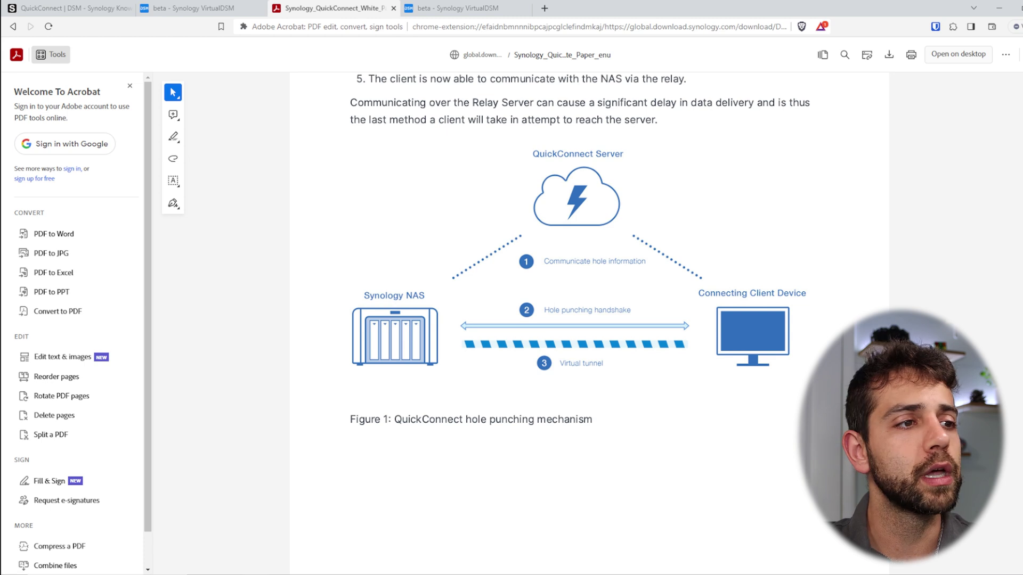
Review Figure 3's QuickConnect access workflow, then return to the VirtualDSM desktop reached through QuickConnect.
{"action": "scroll", "coordinate": [813, 267], "scroll_direction": "down", "scroll_amount": 10}
{"action": "scroll", "coordinate": [735, 302], "scroll_direction": "up", "scroll_amount": 1}
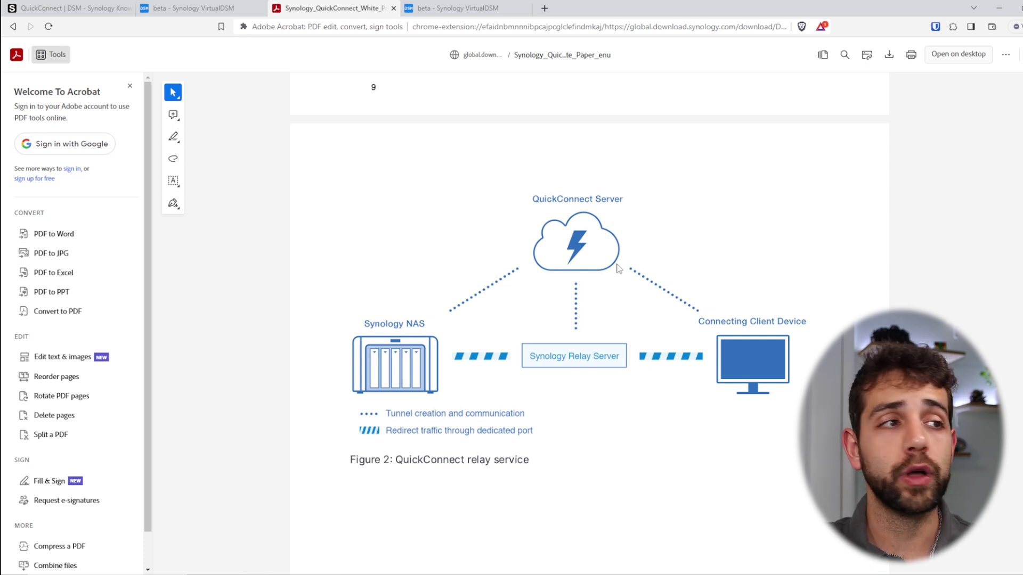
{"action": "scroll", "coordinate": [600, 321], "scroll_direction": "up", "scroll_amount": 10}
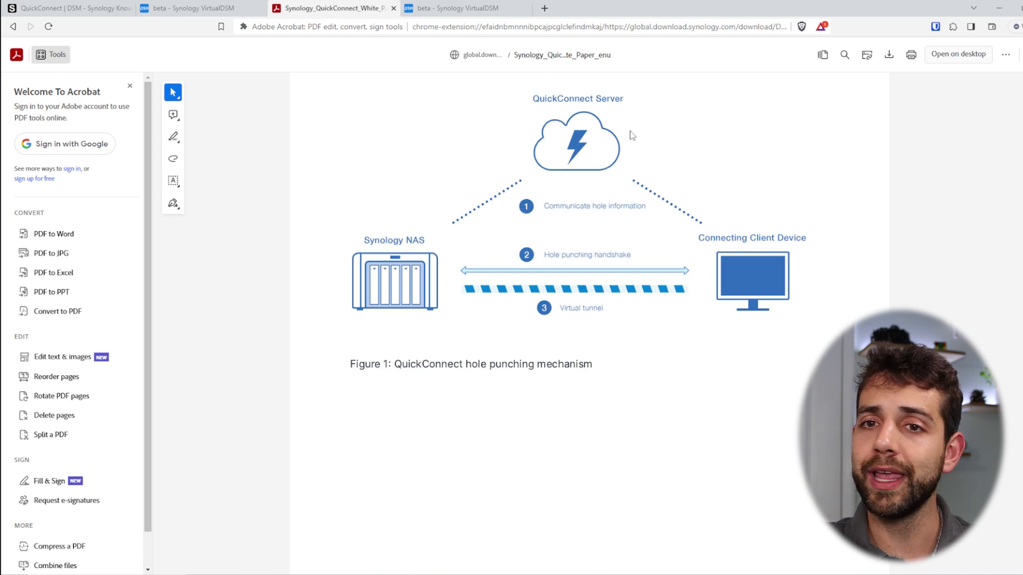
{"action": "scroll", "coordinate": [618, 213], "scroll_direction": "down", "scroll_amount": 10}
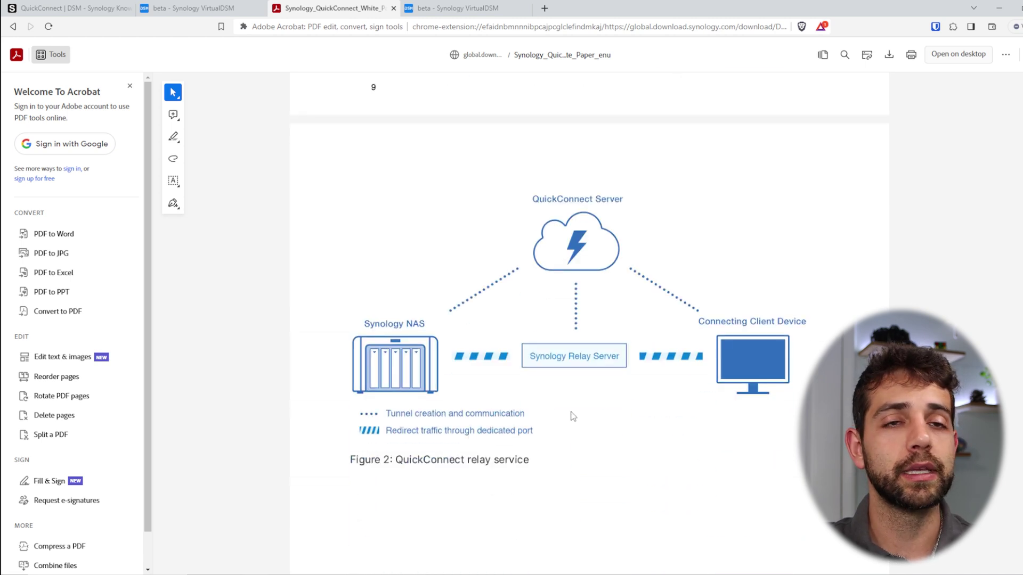
{"action": "scroll", "coordinate": [646, 190], "scroll_direction": "up", "scroll_amount": 10}
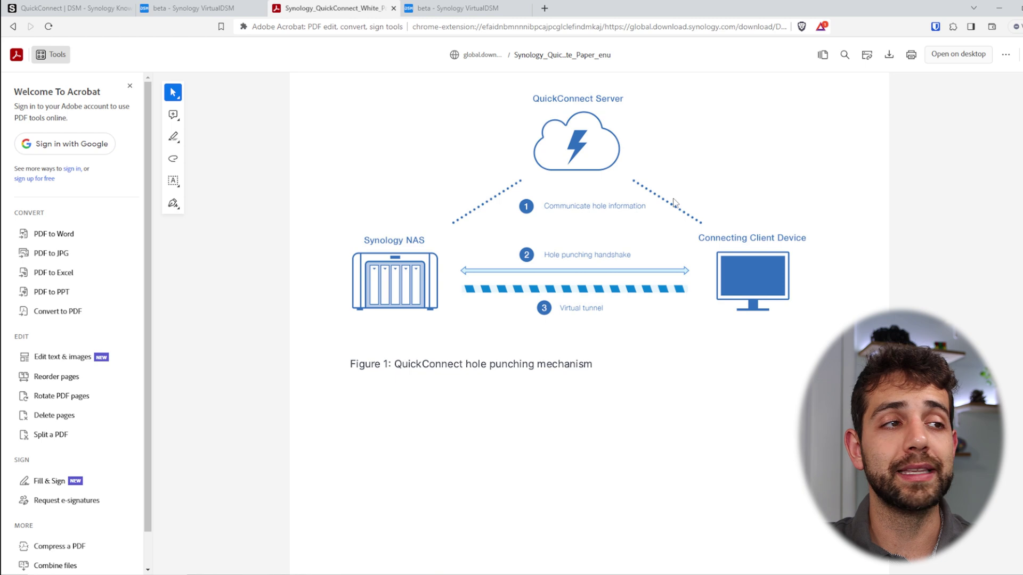
{"action": "scroll", "coordinate": [656, 224], "scroll_direction": "down", "scroll_amount": 10}
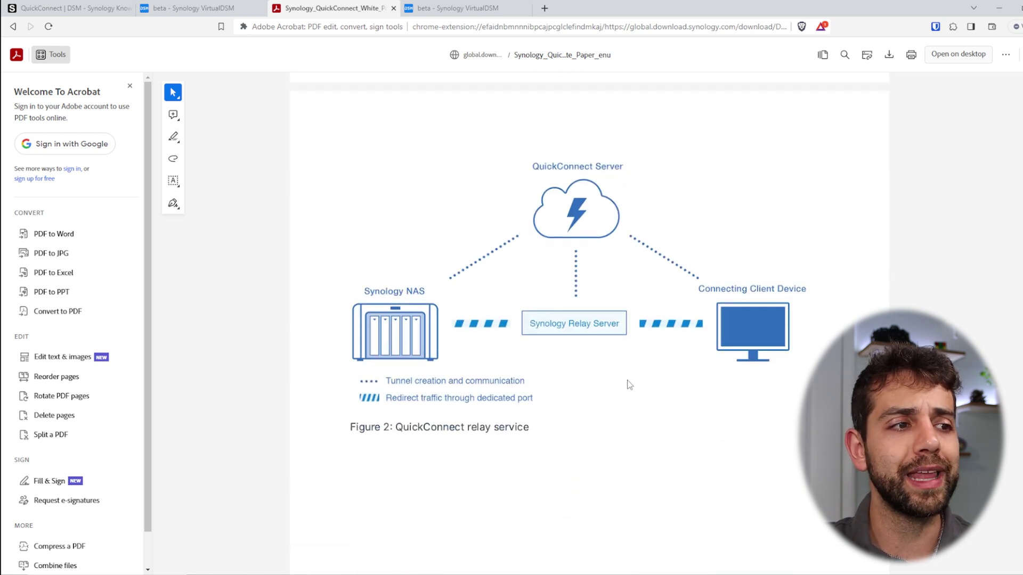
{"action": "scroll", "coordinate": [629, 384], "scroll_direction": "down", "scroll_amount": 10}
{"action": "scroll", "coordinate": [787, 241], "scroll_direction": "up", "scroll_amount": 1}
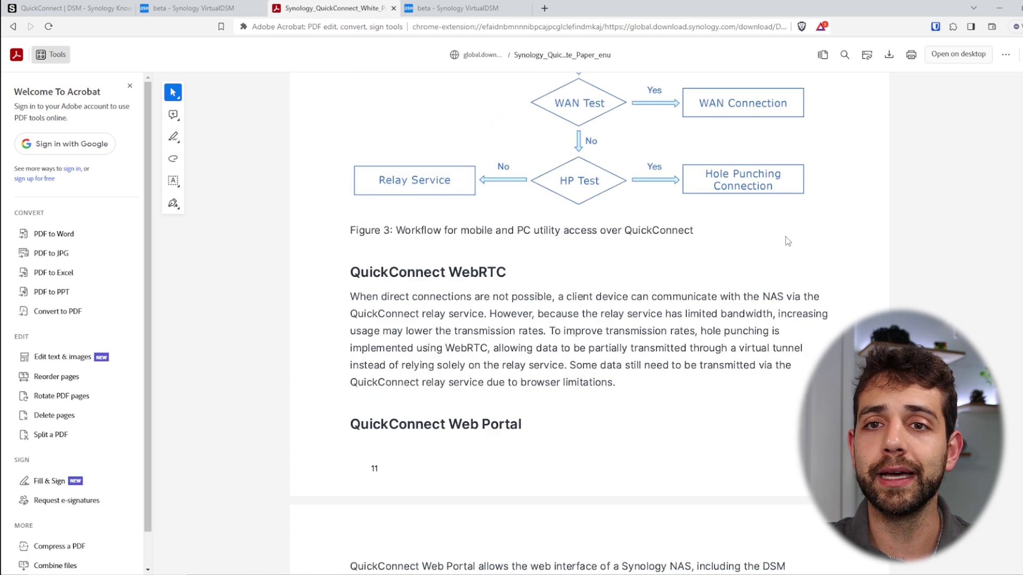
{"action": "scroll", "coordinate": [788, 241], "scroll_direction": "up", "scroll_amount": 3}
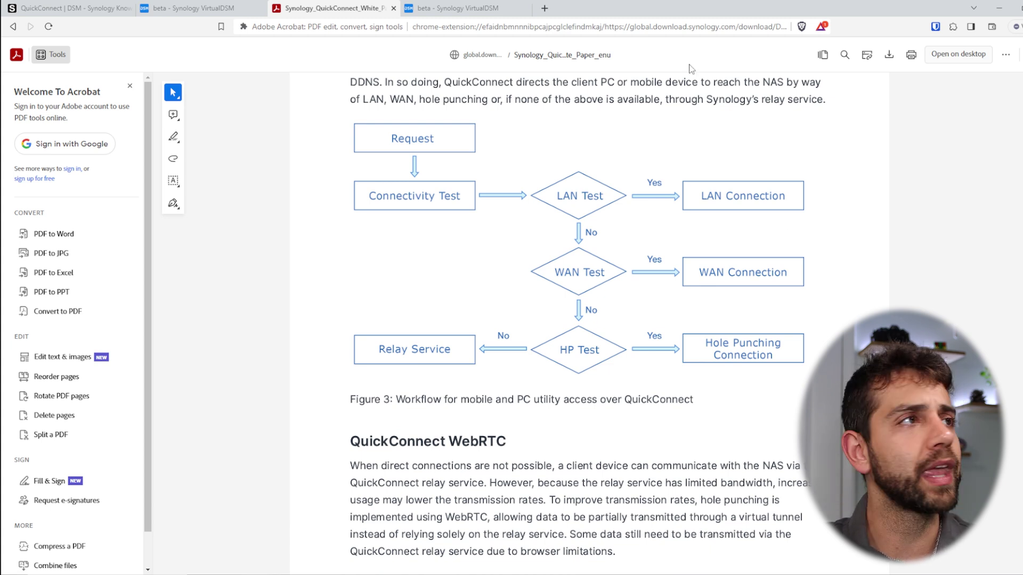
{"action": "left_click", "coordinate": [455, 8]}
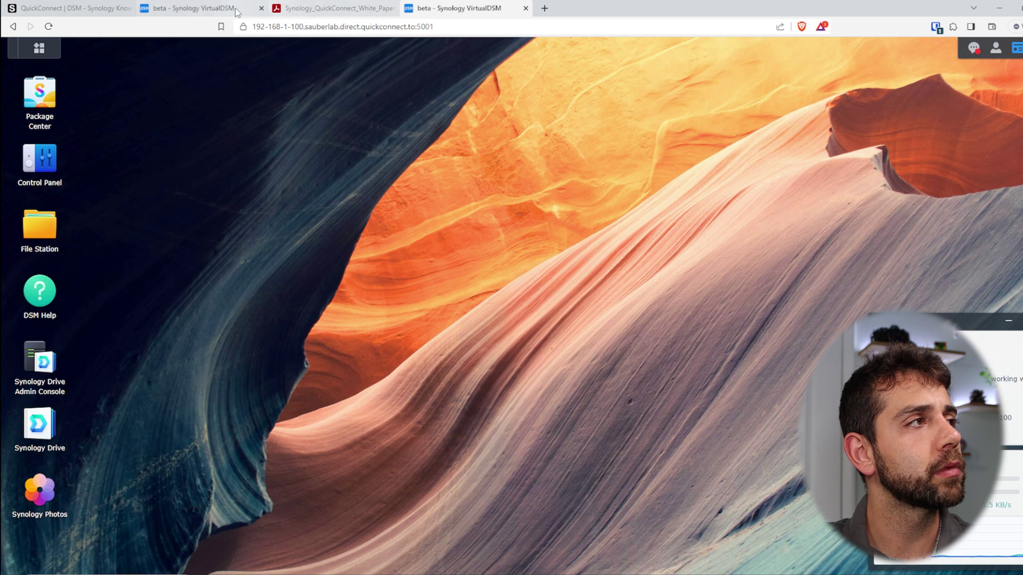
Confirm the QuickConnect address's Let's Encrypt certificate is valid, then return to the local port-5000 QuickConnect settings.
{"action": "left_click", "coordinate": [243, 26]}
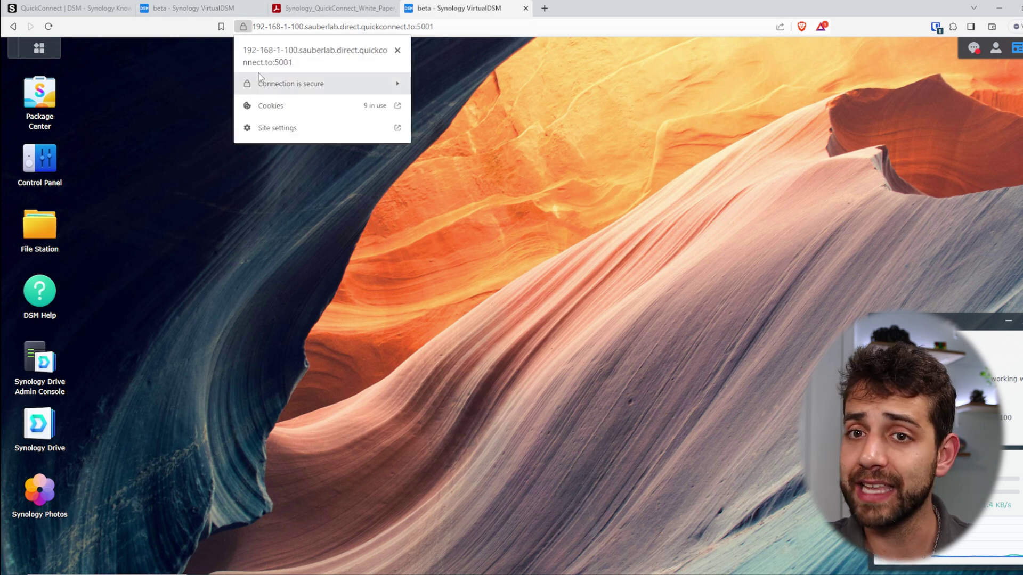
{"action": "left_click", "coordinate": [312, 87]}
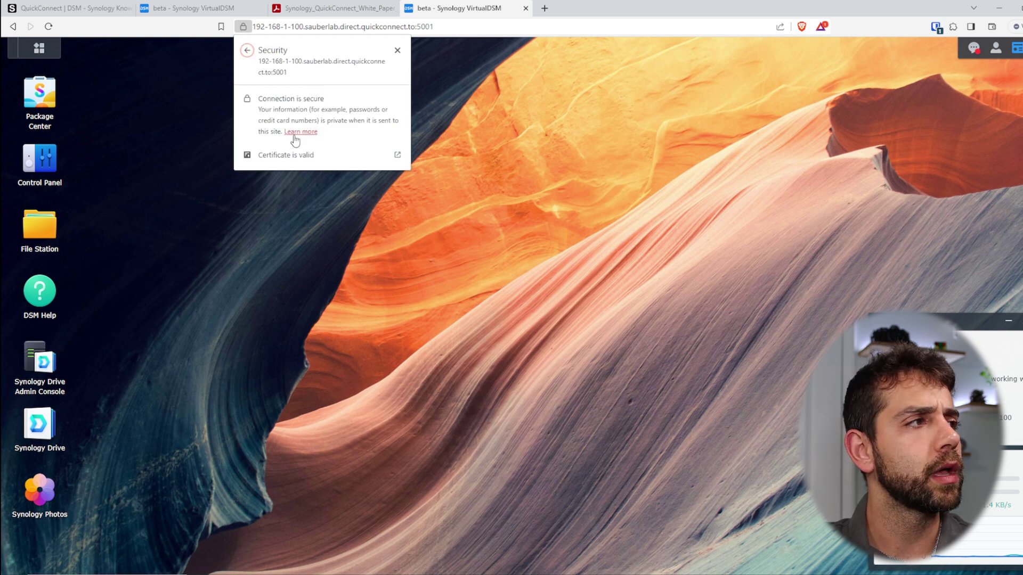
{"action": "left_click", "coordinate": [297, 155]}
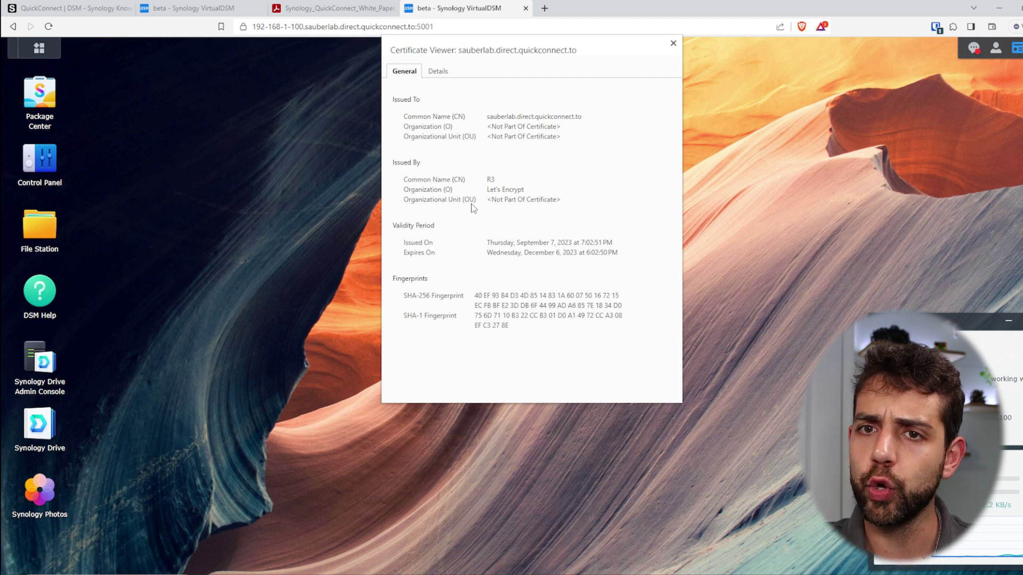
{"action": "left_click", "coordinate": [202, 8]}
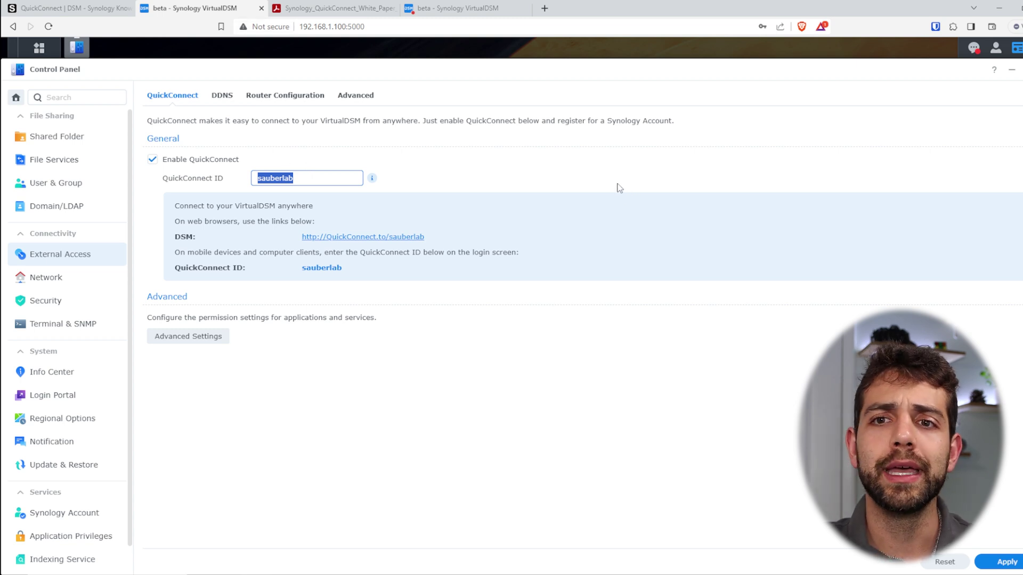
Check the local IP's not-secure warning, then return to the Let's Encrypt R3 certificate on the QuickConnect tab.
{"action": "left_click", "coordinate": [276, 28]}
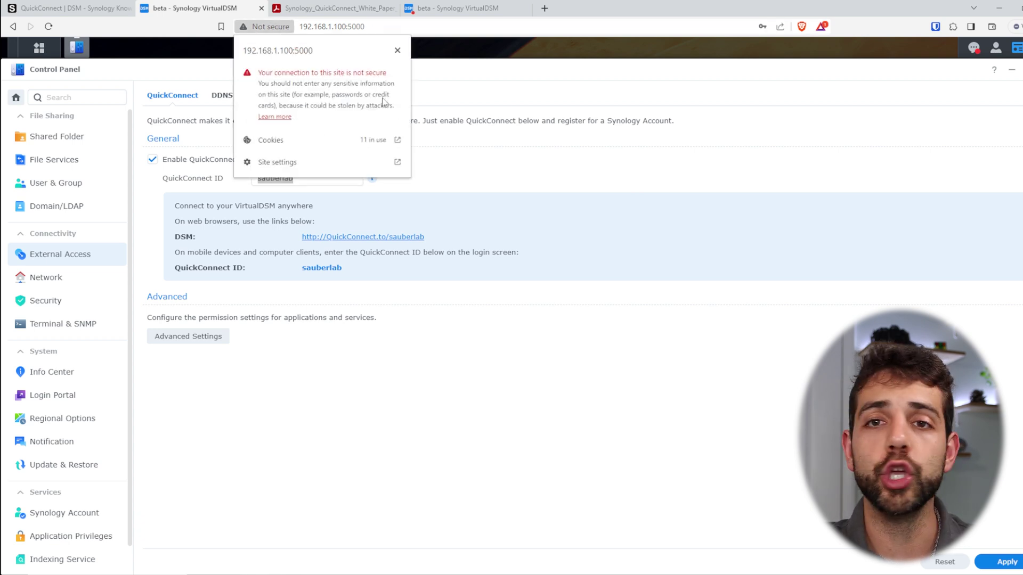
{"action": "left_click", "coordinate": [429, 503]}
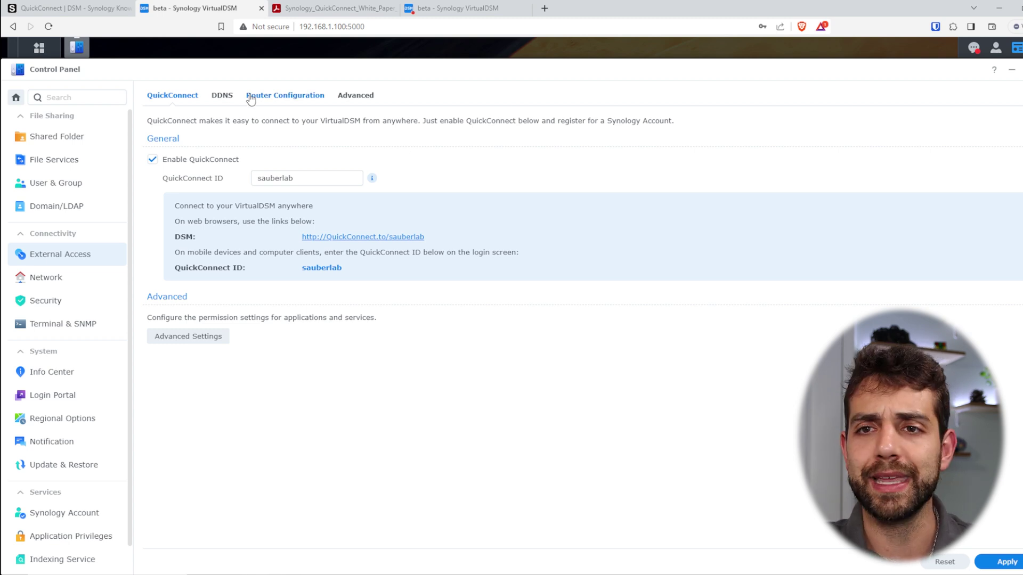
{"action": "left_click", "coordinate": [453, 8]}
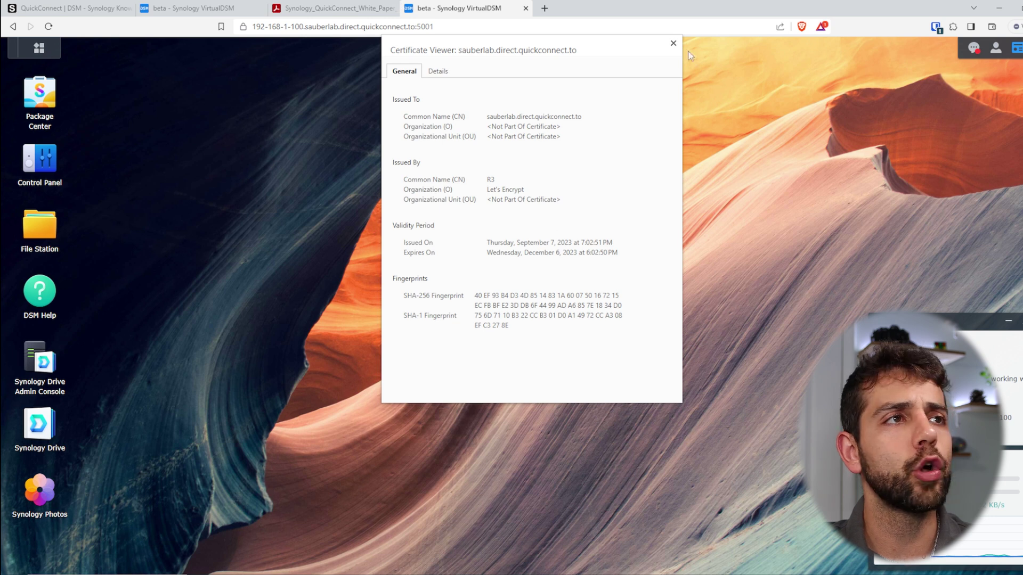
Close the Certificate Viewer and switch to the white paper's Figure 2 relay service diagram.
{"action": "left_click", "coordinate": [673, 42]}
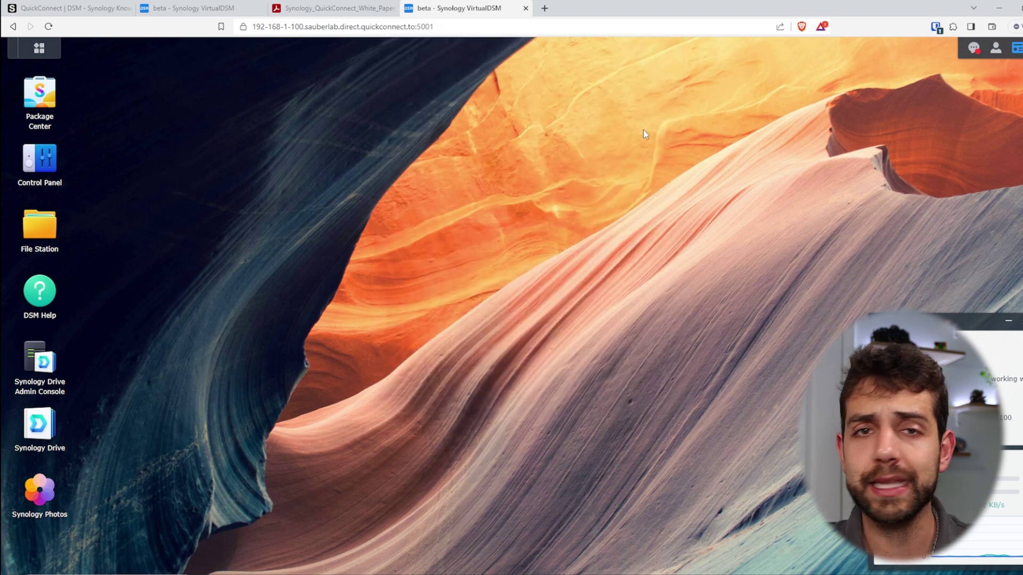
{"action": "key", "text": "ctrl+shift+Tab"}
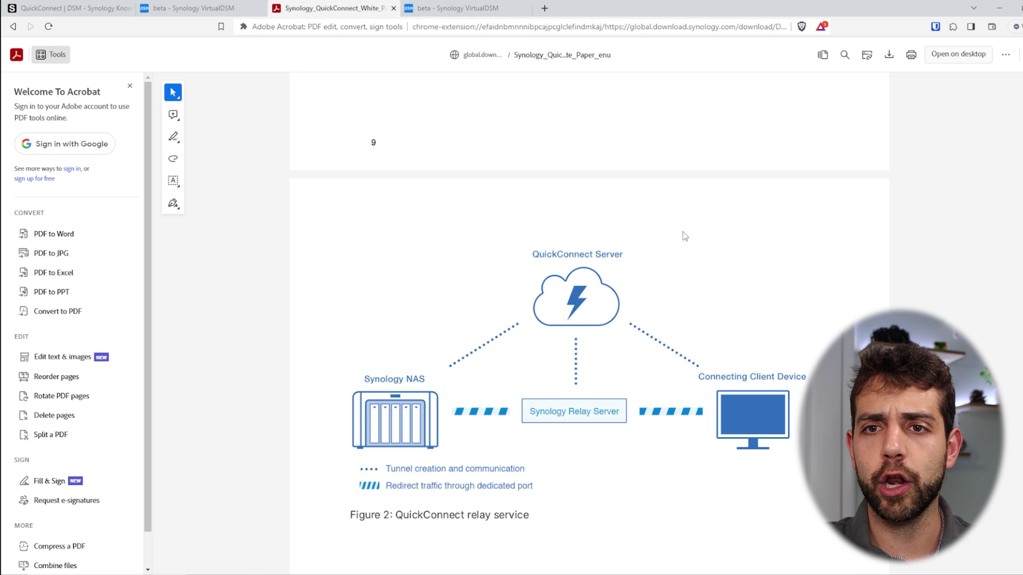
Return to the VirtualDSM desktop on the QuickConnect address and sign out of DSM.
{"action": "left_click", "coordinate": [491, 7]}
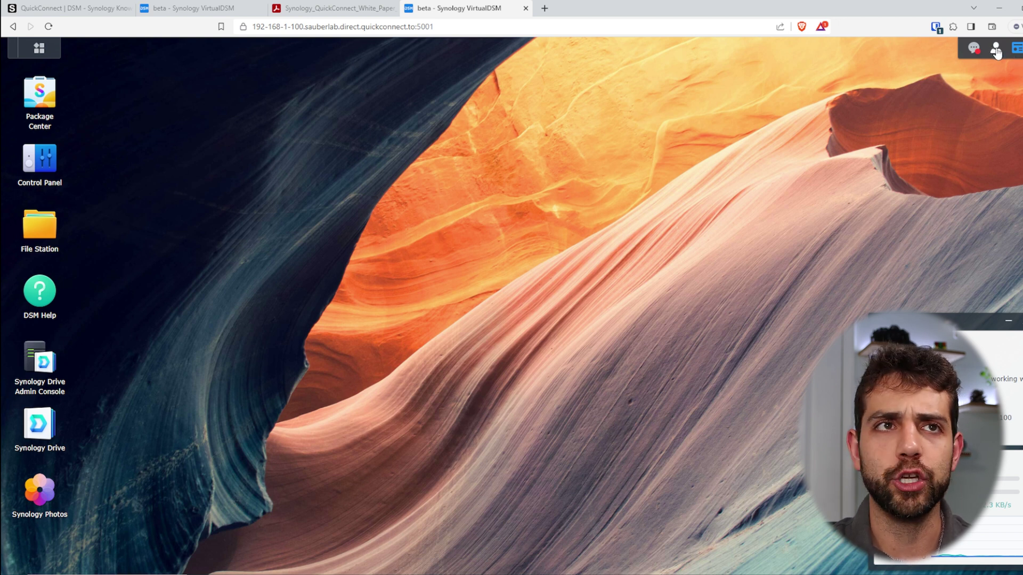
{"action": "left_click", "coordinate": [994, 50]}
{"action": "left_click", "coordinate": [995, 193]}
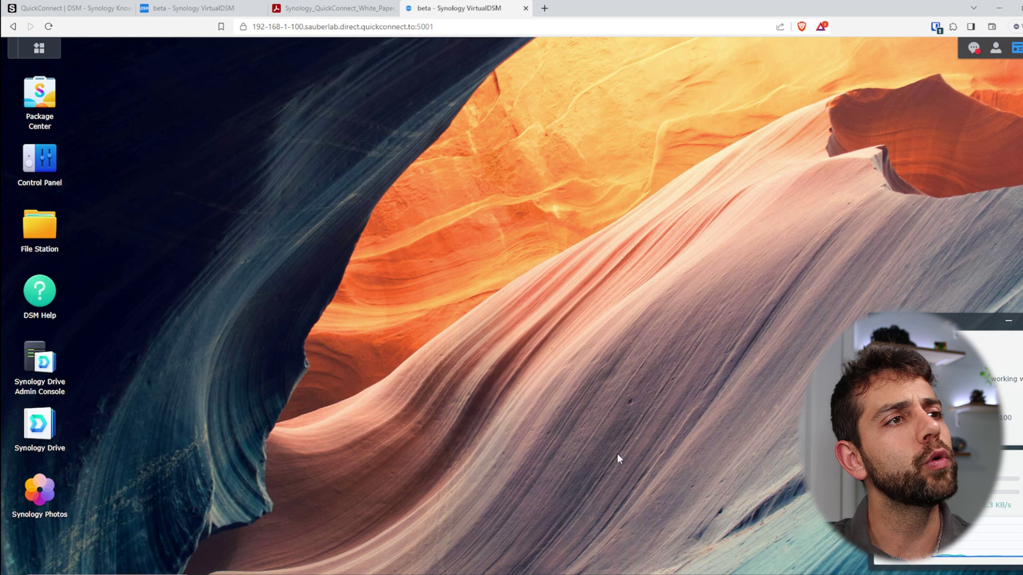
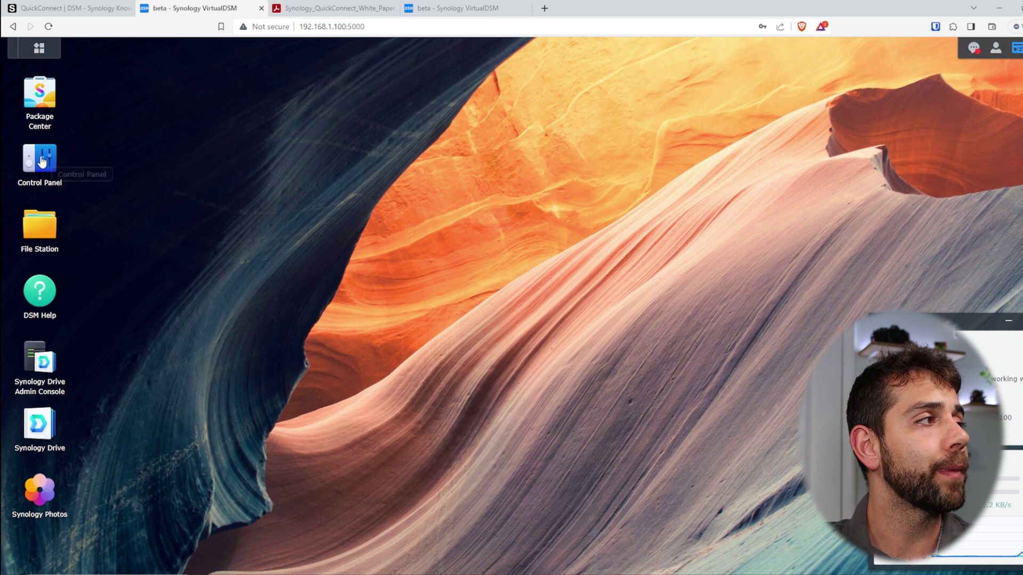
On the Security Protection tab, enable block expiration for auto block (10 attempts within 5 minutes).
{"action": "left_click", "coordinate": [61, 303]}
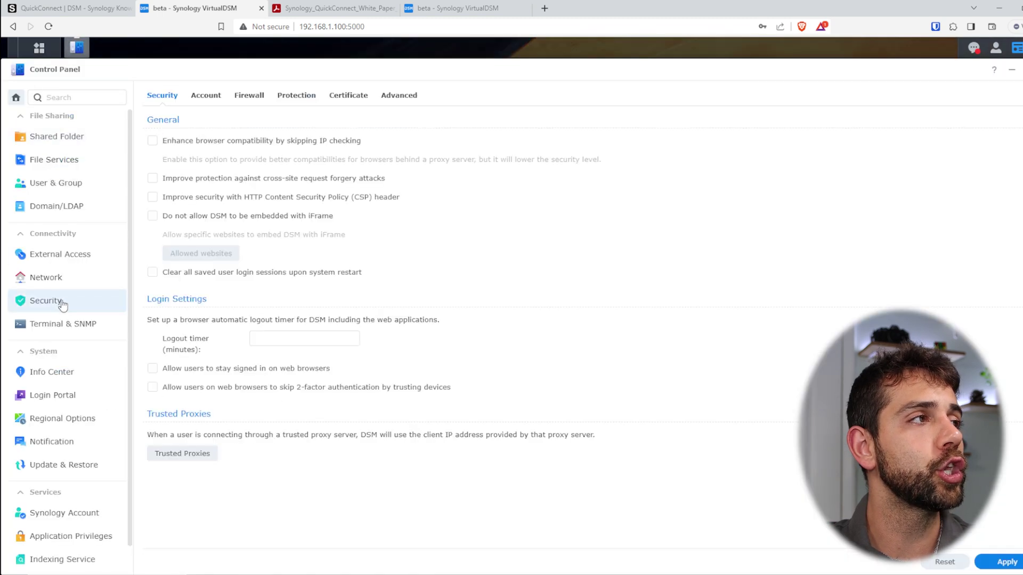
{"action": "left_click", "coordinate": [307, 97]}
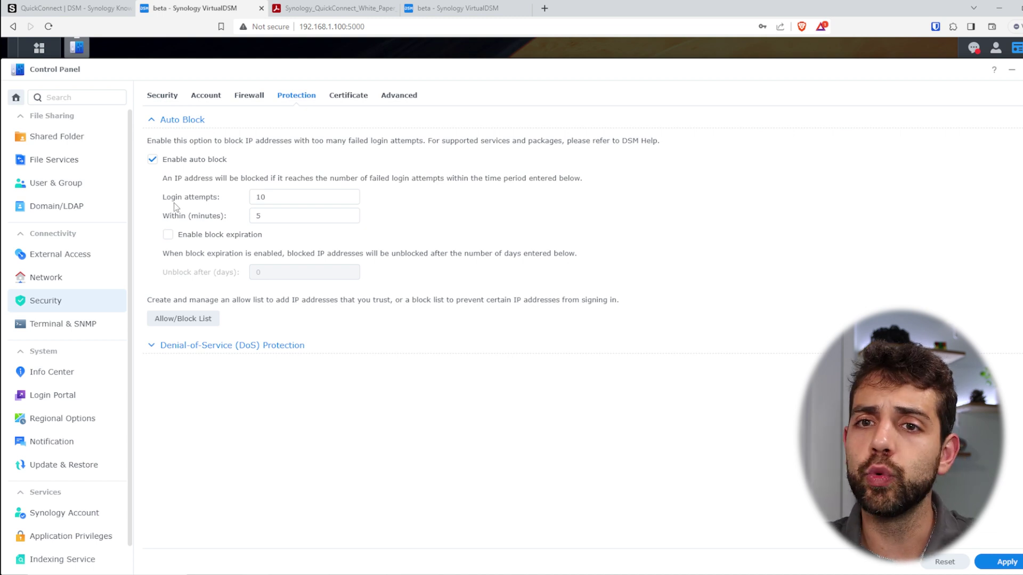
{"action": "double_click", "coordinate": [261, 197]}
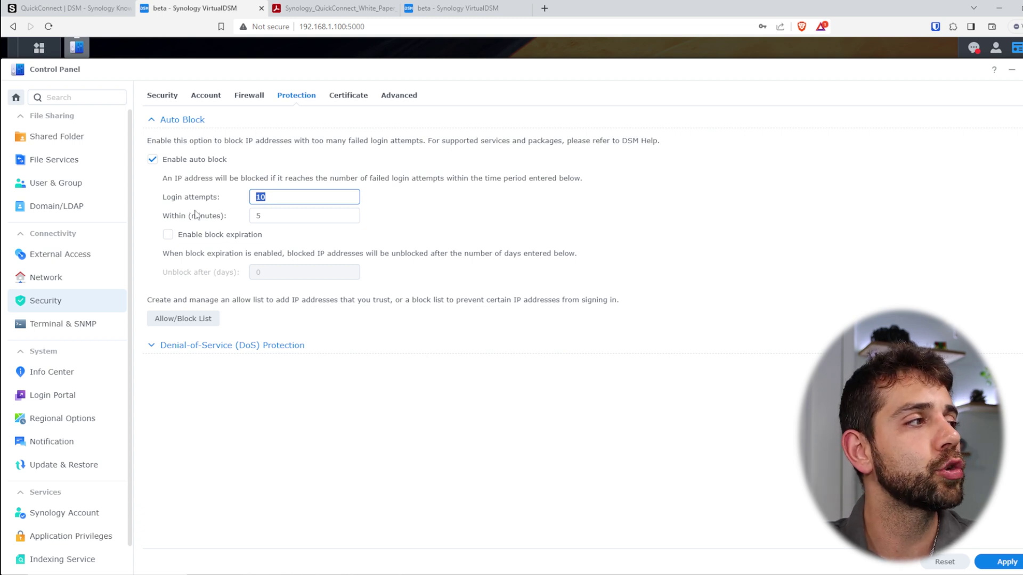
{"action": "left_click", "coordinate": [207, 234]}
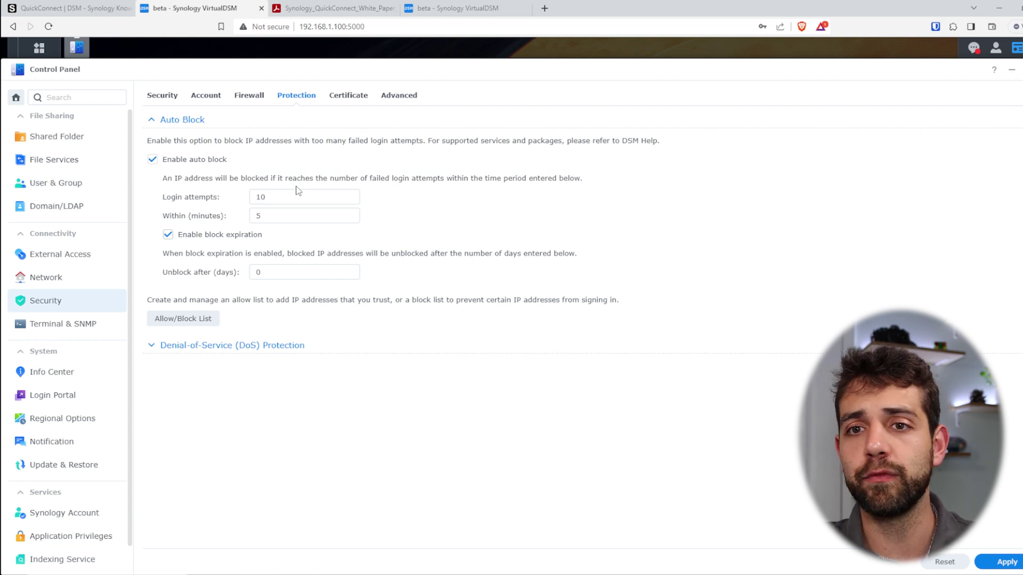
Set auto block to 60 minutes and unblock after 2 days, then expand DoS Protection.
{"action": "left_click_drag", "start_coordinate": [290, 218], "coordinate": [226, 226]}
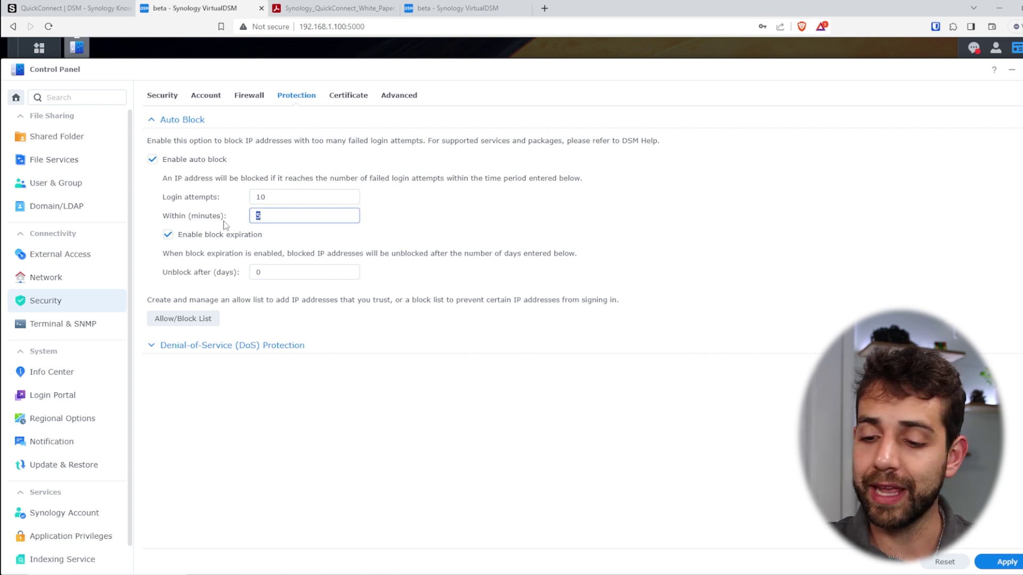
{"action": "type", "text": "60"}
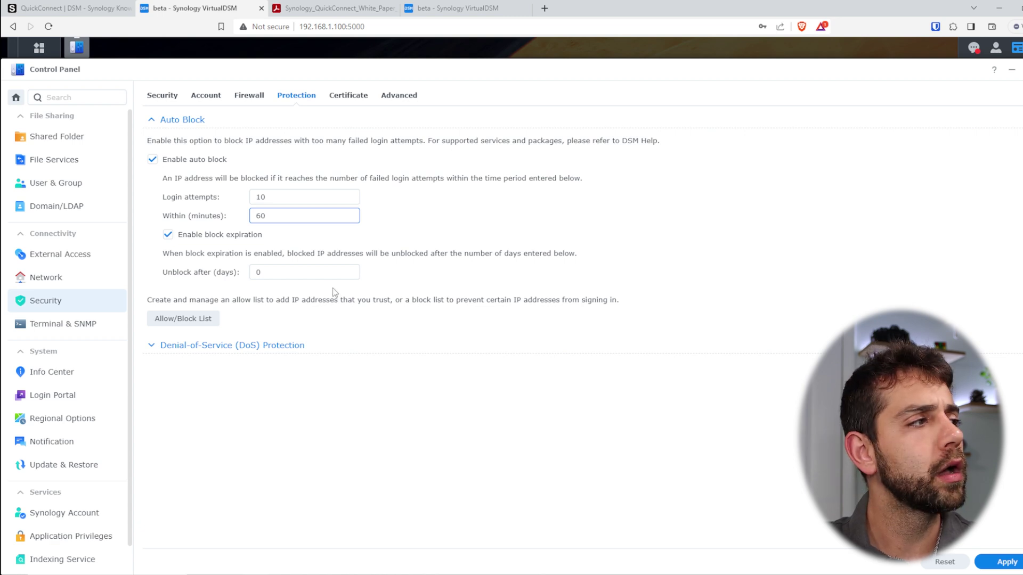
{"action": "key", "text": "Tab"}
{"action": "type", "text": "2"}
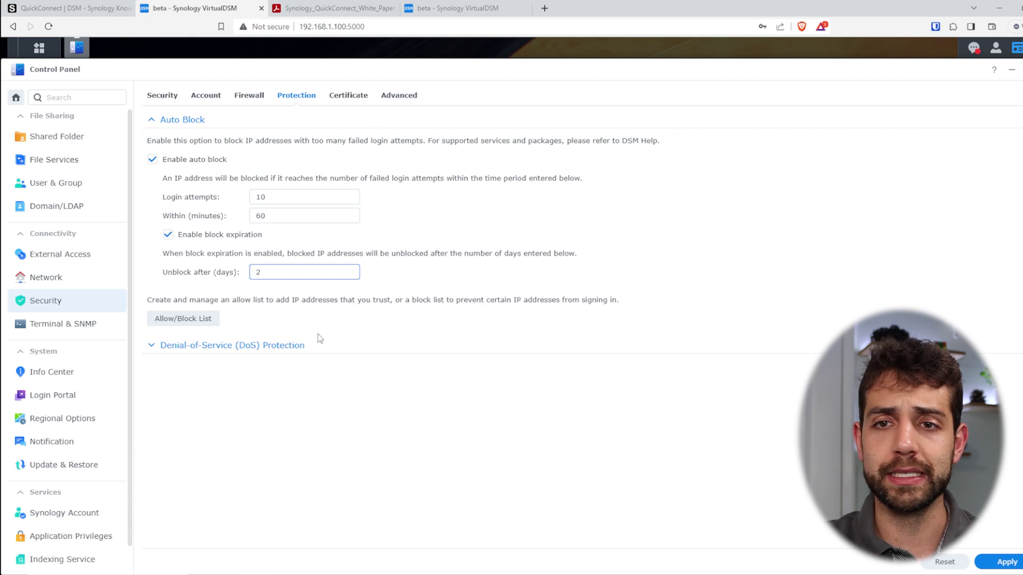
{"action": "left_click", "coordinate": [318, 336]}
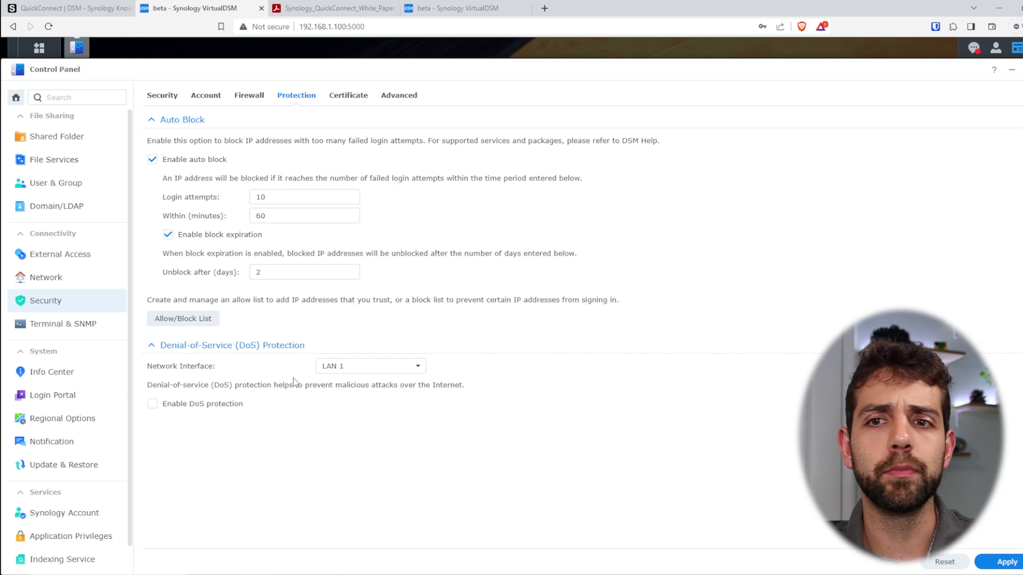
Enable DoS protection, review the Account tab, then show the QuickConnect DSM sign-in page.
{"action": "left_click", "coordinate": [200, 405]}
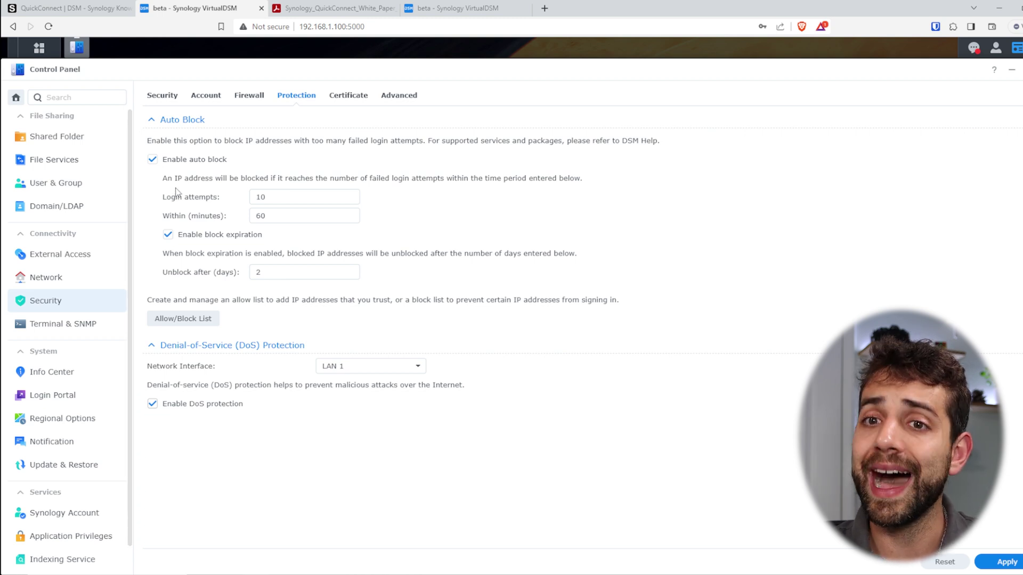
{"action": "left_click", "coordinate": [209, 99]}
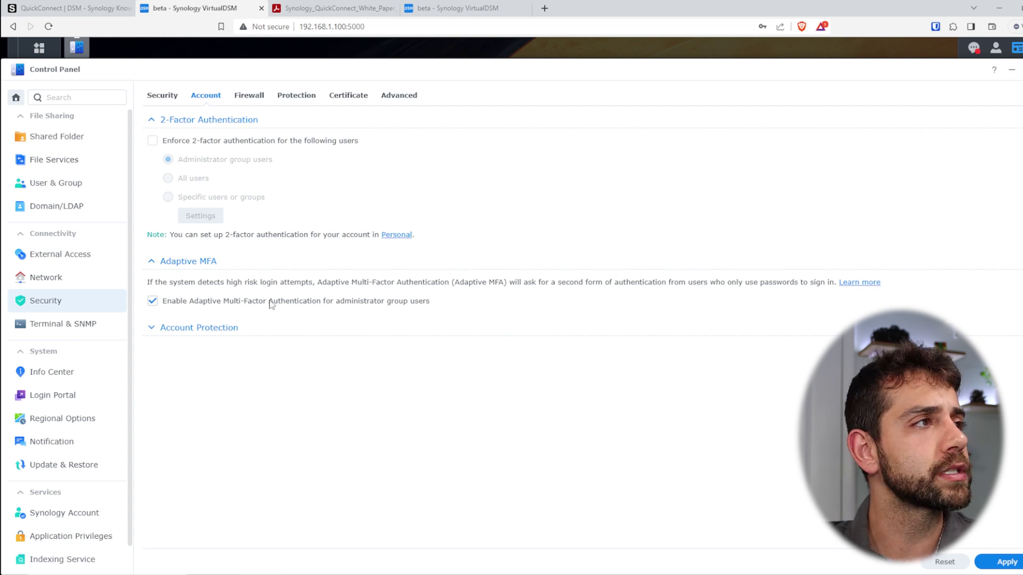
{"action": "left_click", "coordinate": [303, 104]}
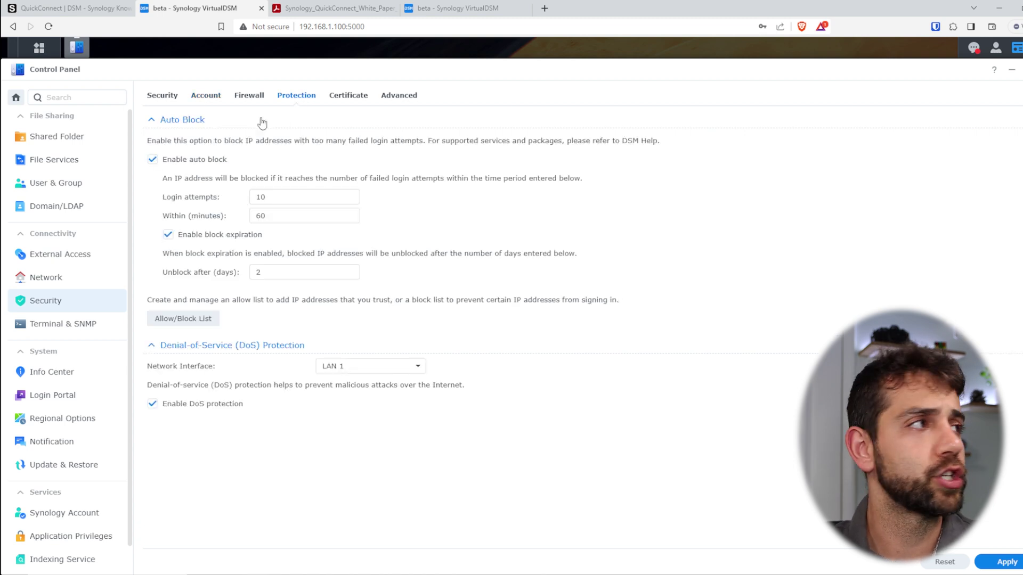
{"action": "left_click", "coordinate": [215, 98]}
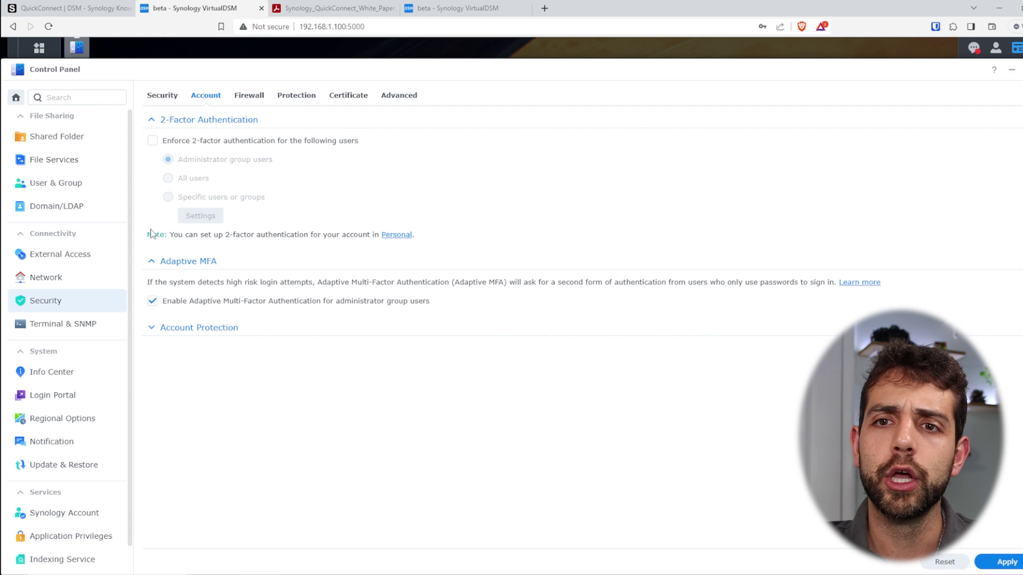
{"action": "left_click", "coordinate": [472, 15]}
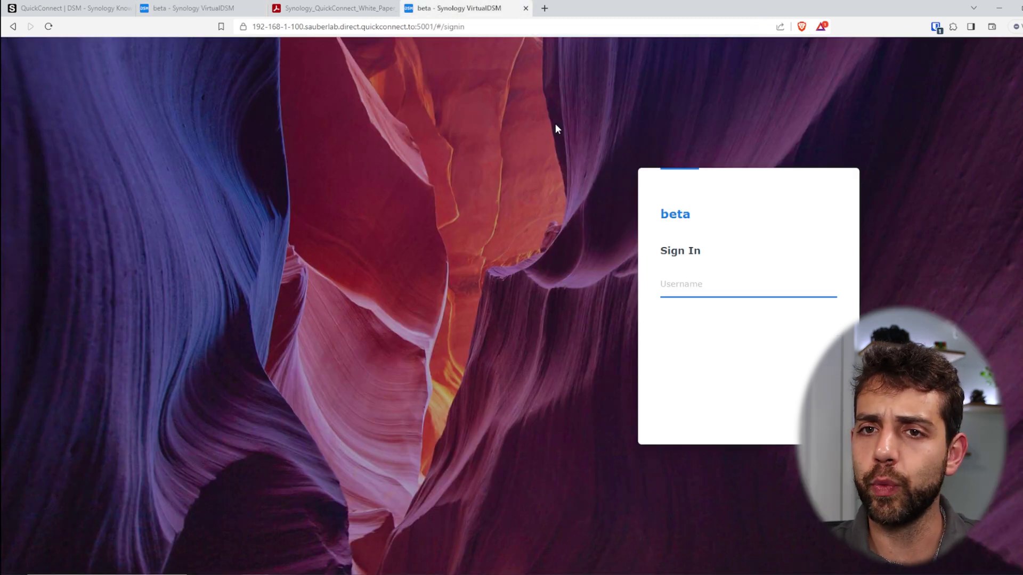
{"action": "key", "text": "alt+Left"}
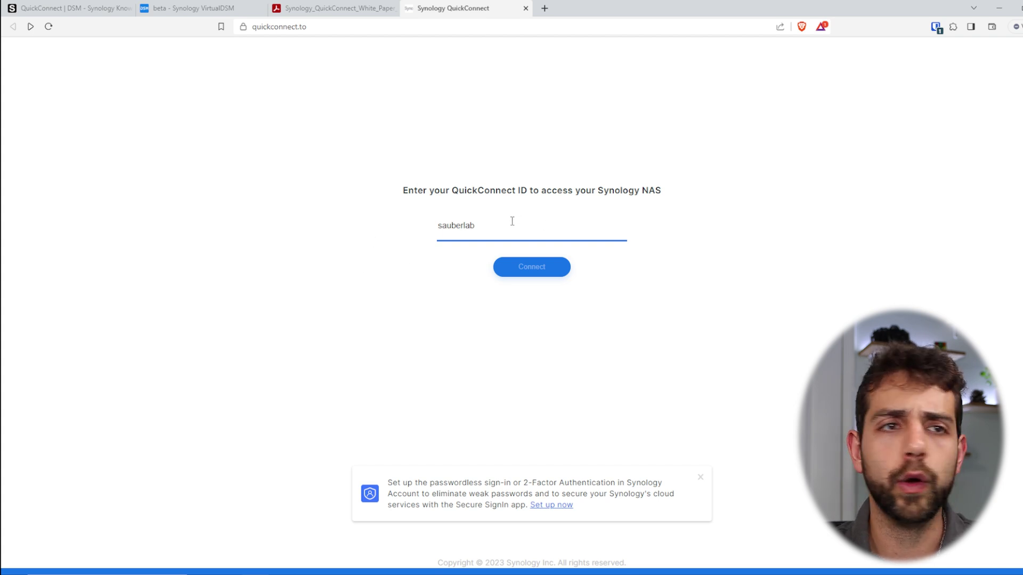
{"action": "left_click", "coordinate": [467, 221]}
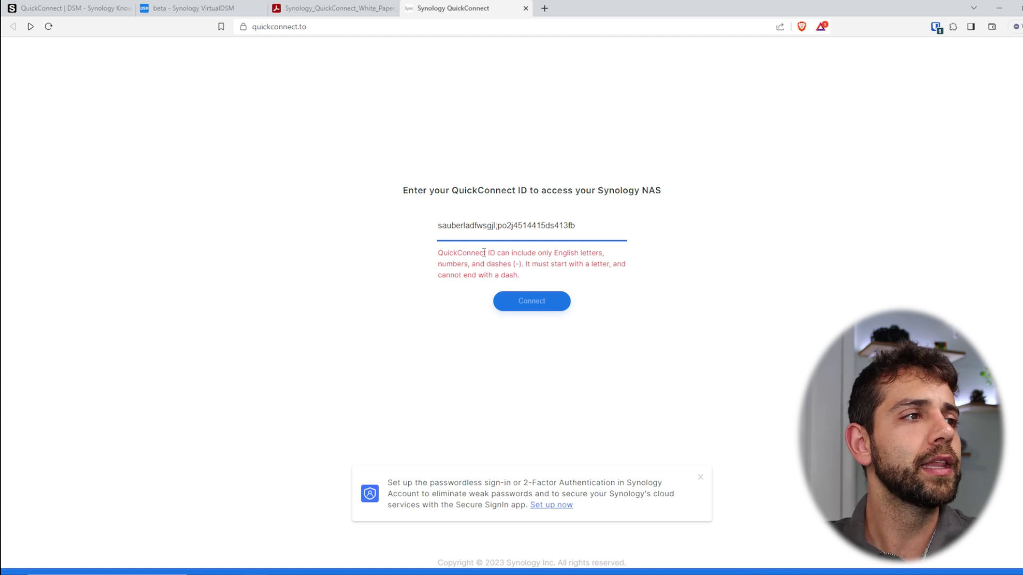
{"action": "left_click", "coordinate": [495, 225]}
{"action": "key", "text": "Delete"}
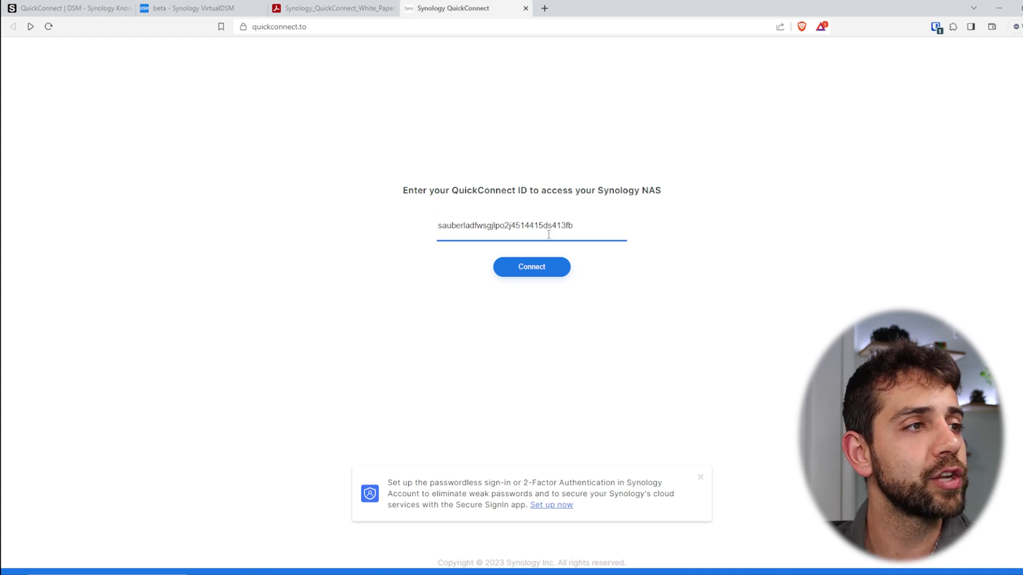
{"action": "left_click_drag", "start_coordinate": [437, 226], "coordinate": [642, 250]}
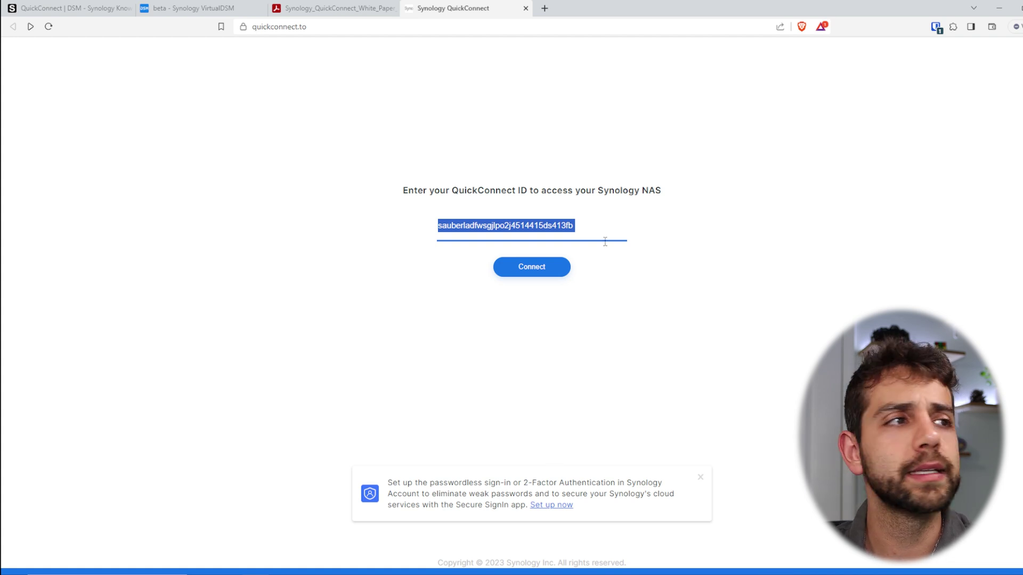
{"action": "left_click_drag", "start_coordinate": [567, 225], "coordinate": [465, 224]}
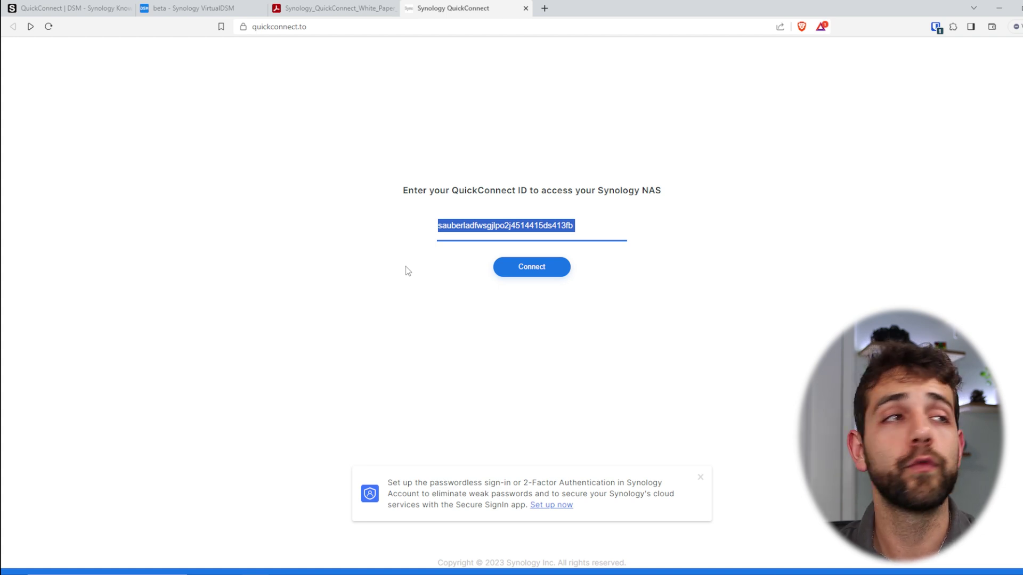
{"action": "left_click", "coordinate": [30, 26]}
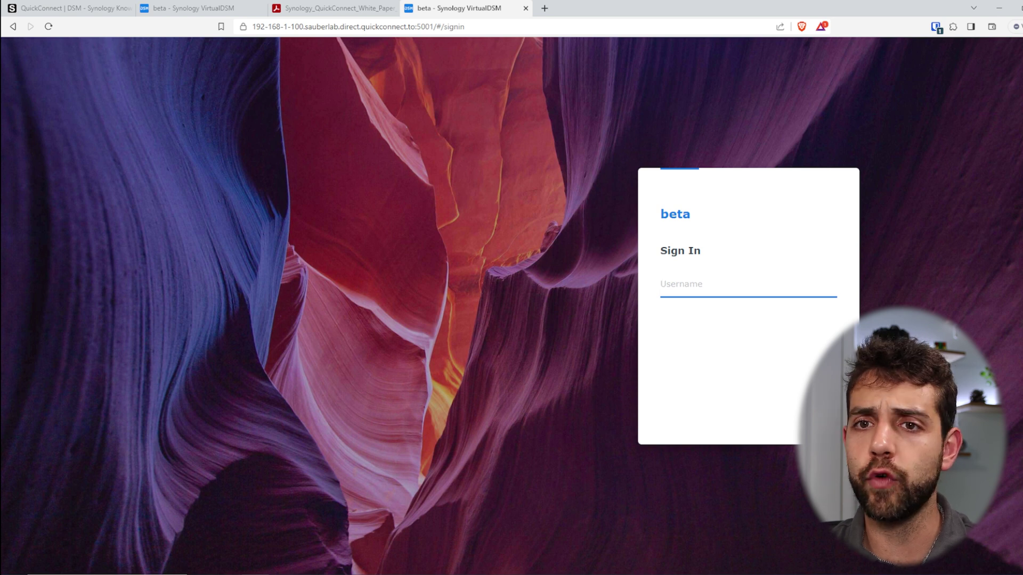
In the QuickConnect white paper's Conclusion, select the passage from 'individual consumers' to 'enabling'.
{"action": "left_click", "coordinate": [333, 8]}
{"action": "scroll", "coordinate": [630, 423], "scroll_direction": "down", "scroll_amount": 10}
{"action": "scroll", "coordinate": [631, 424], "scroll_direction": "down", "scroll_amount": 20}
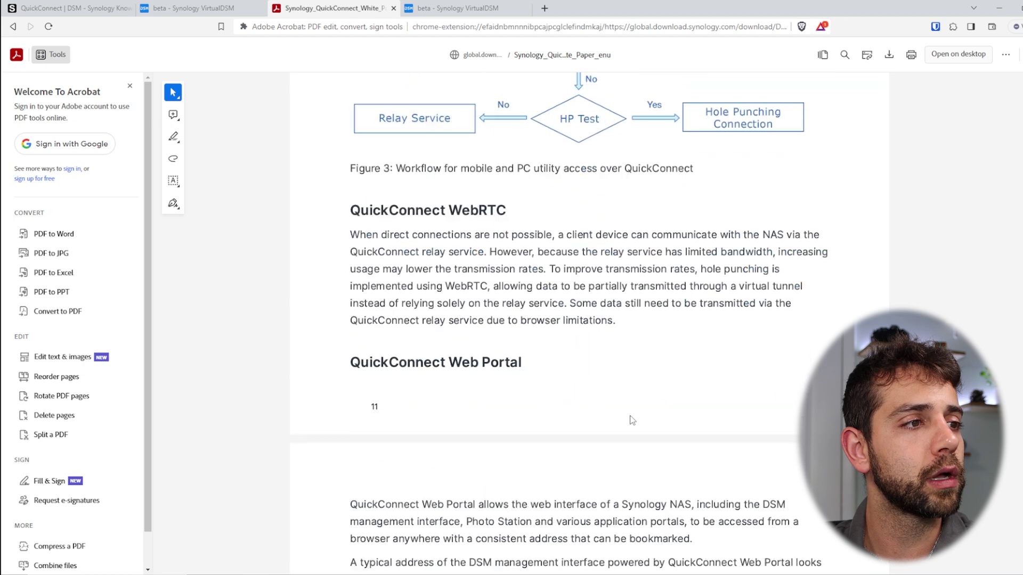
{"action": "scroll", "coordinate": [631, 421], "scroll_direction": "down", "scroll_amount": 20}
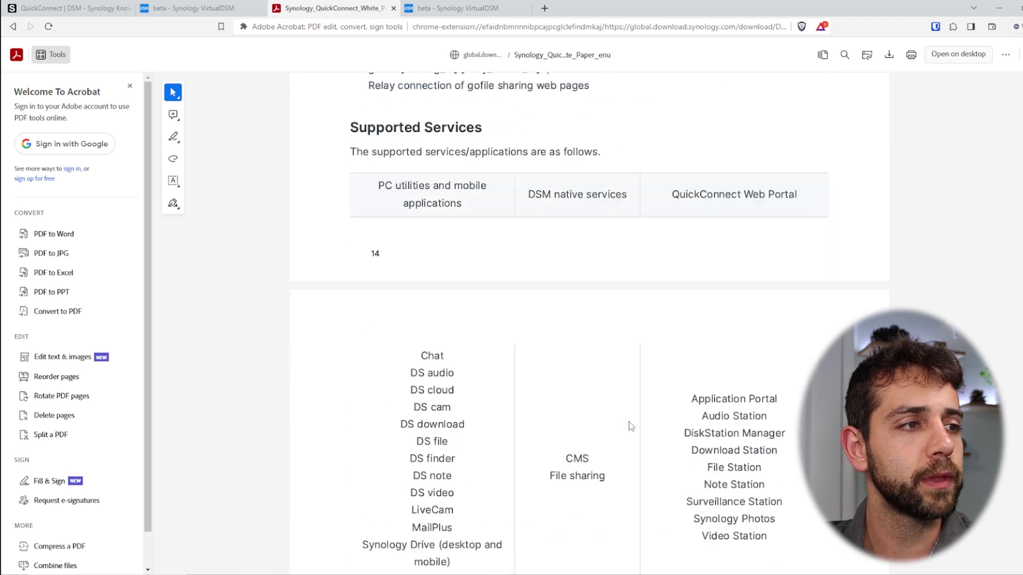
{"action": "scroll", "coordinate": [630, 433], "scroll_direction": "down", "scroll_amount": 10}
{"action": "scroll", "coordinate": [630, 432], "scroll_direction": "down", "scroll_amount": 3}
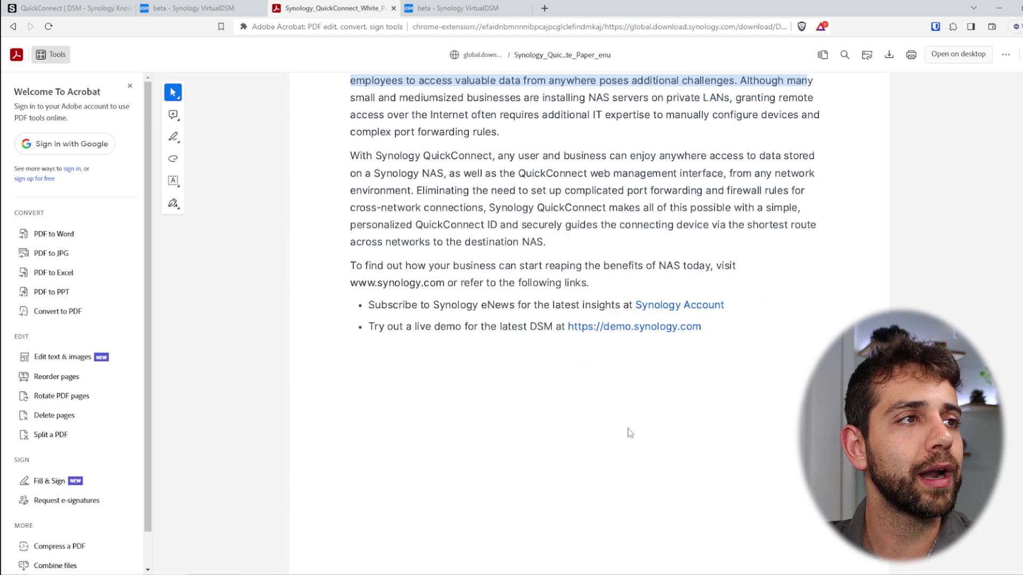
{"action": "scroll", "coordinate": [630, 433], "scroll_direction": "up", "scroll_amount": 3}
{"action": "left_click", "coordinate": [580, 183]}
{"action": "mouse_move", "coordinate": [661, 179]}
{"action": "left_mouse_down"}
{"action": "mouse_move", "coordinate": [820, 180]}
{"action": "mouse_move", "coordinate": [829, 194]}
{"action": "left_mouse_up"}
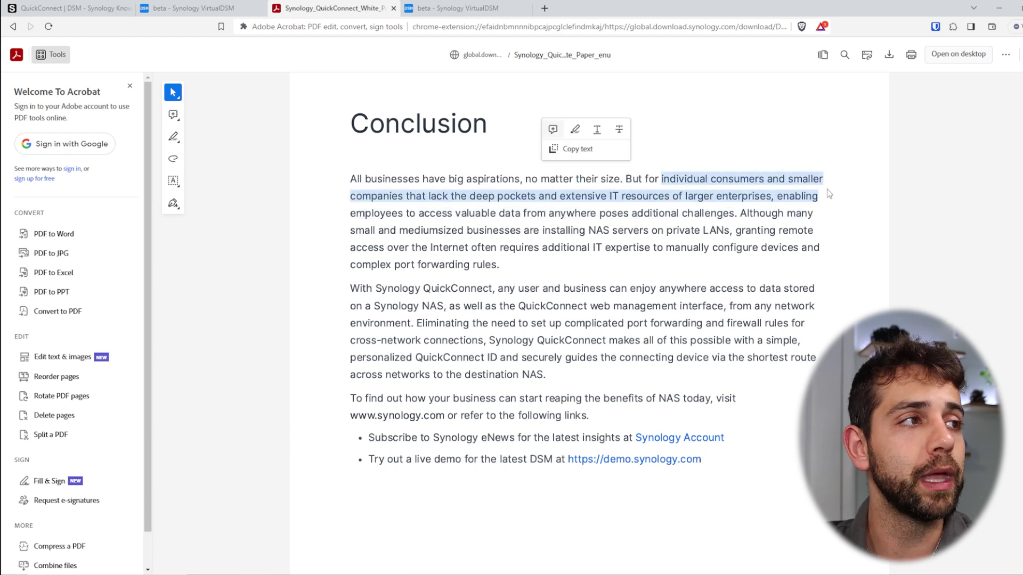